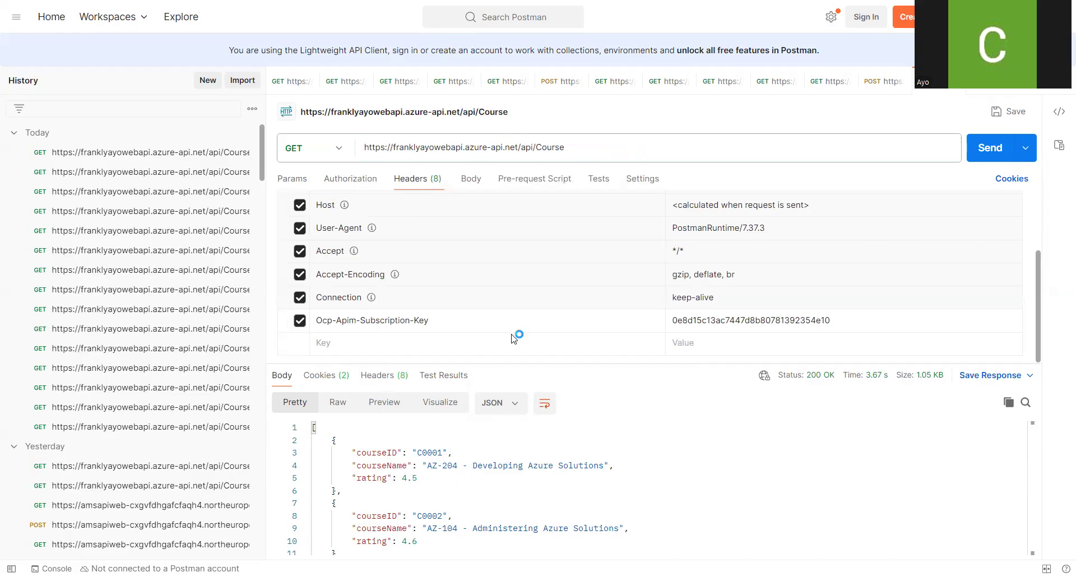
- Send the GET request to the /api/Course endpoint and look through the returned course list
left_click(641, 151)
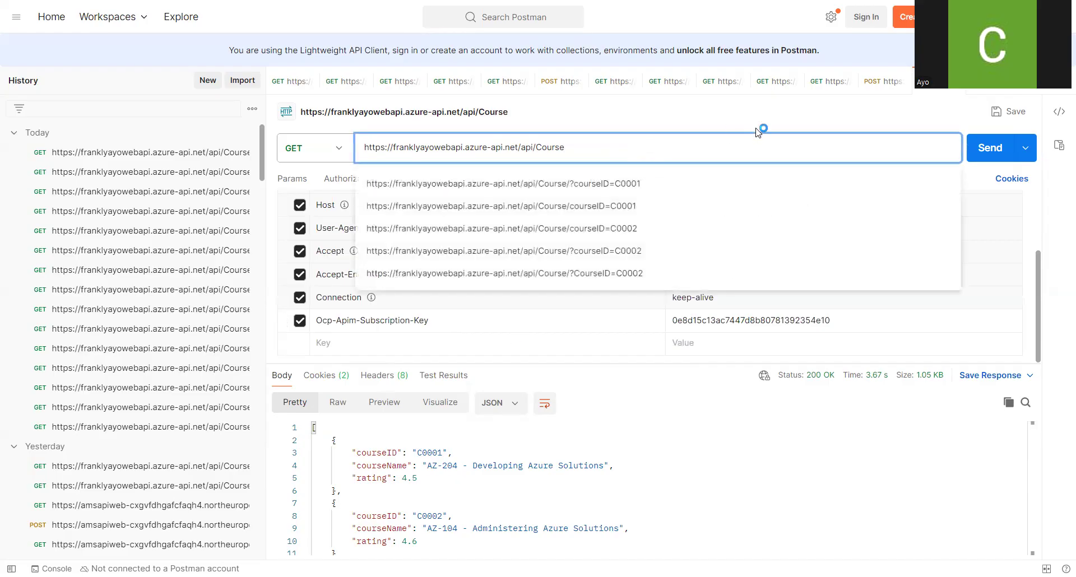
left_click(981, 149)
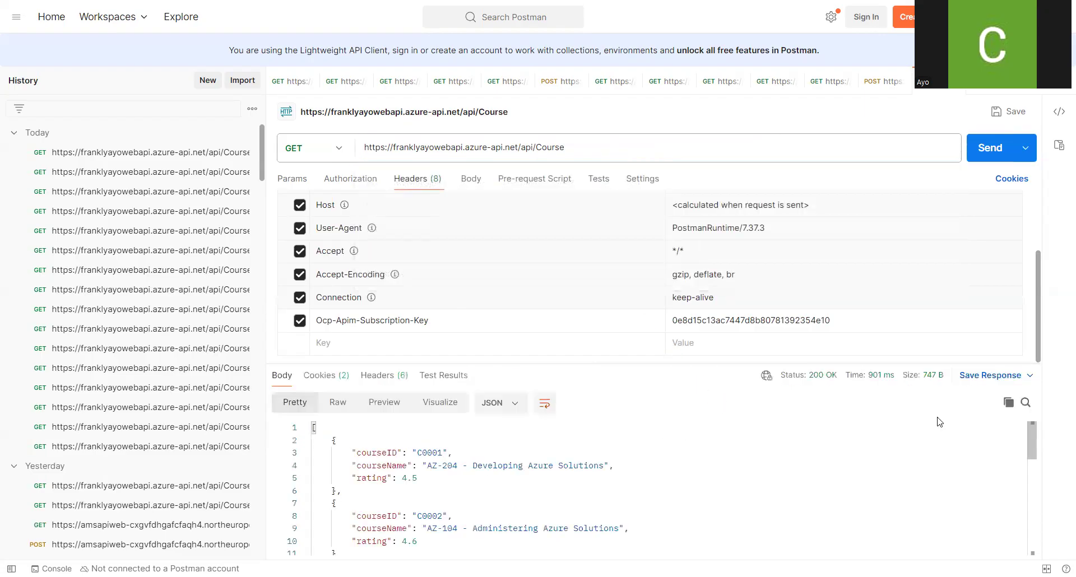
mouse_move(1029, 437)
left_mouse_down()
mouse_move(1028, 536)
mouse_move(1038, 442)
left_mouse_up()
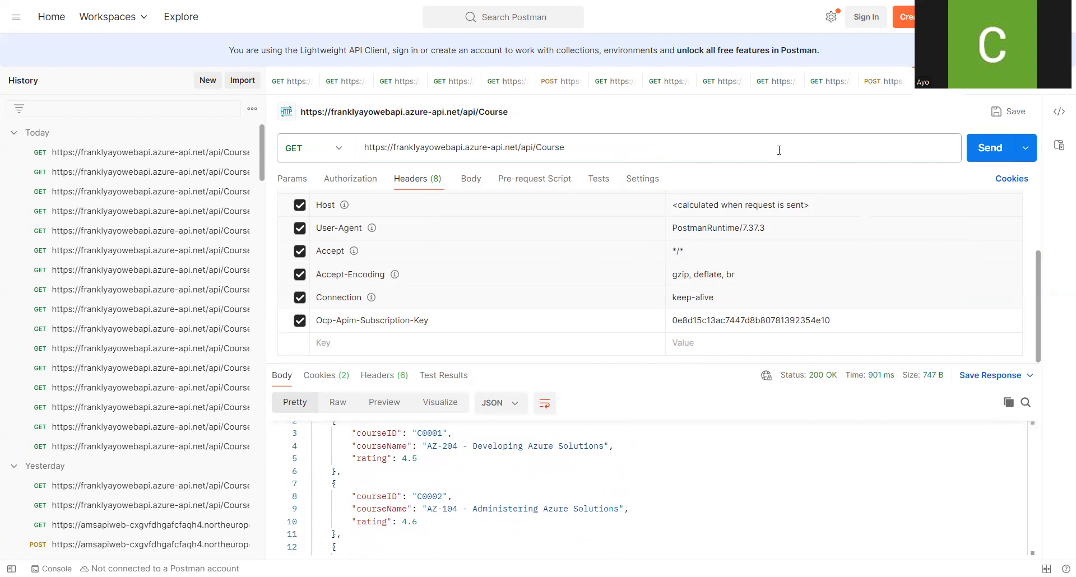
- Copy the course ID C0002 from the response, append it to the request URL as /C0002, and send the request
left_click(440, 496)
key("shift+Left")
key("shift+Left")
key("shift+Left")
key("shift+Left")
key("shift+Left")
key("ctrl+c")
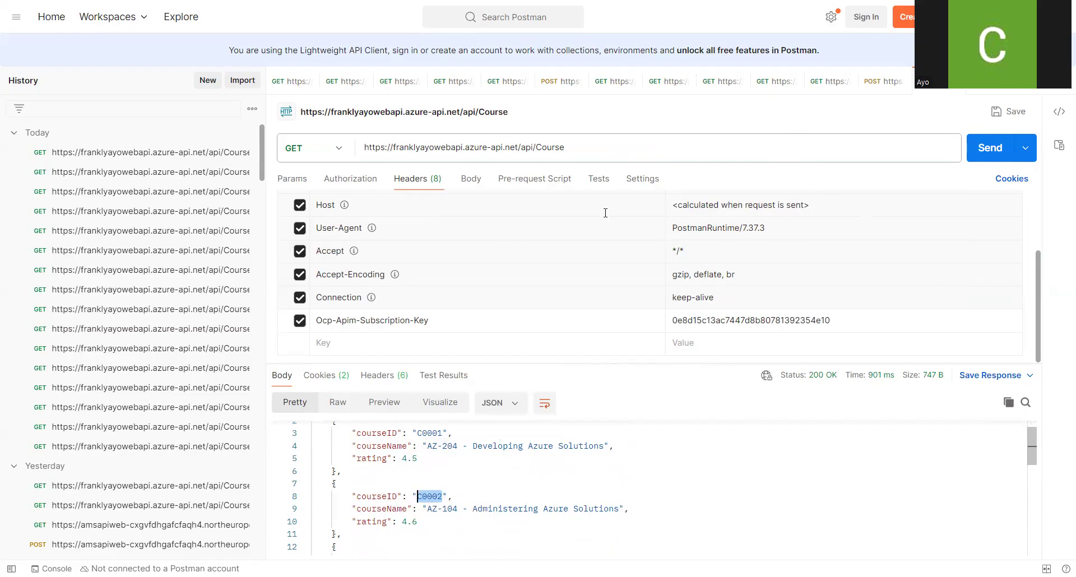
left_click(609, 148)
type("/")
key("ctrl+v")
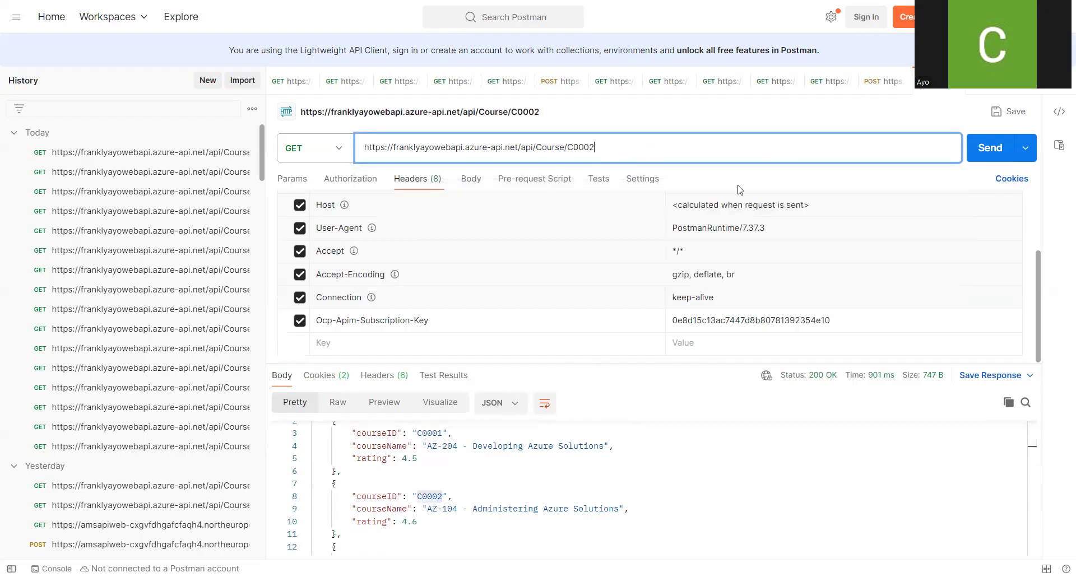
left_click(997, 159)
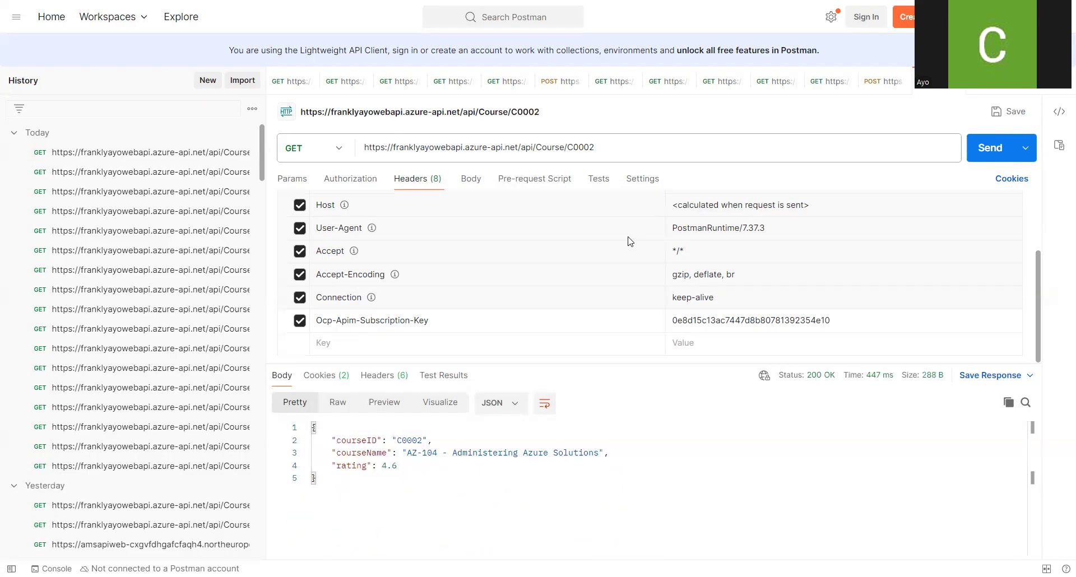
- Change the request URL to pass the course as the query string /?courseID=C0002, and send it
left_click(664, 149)
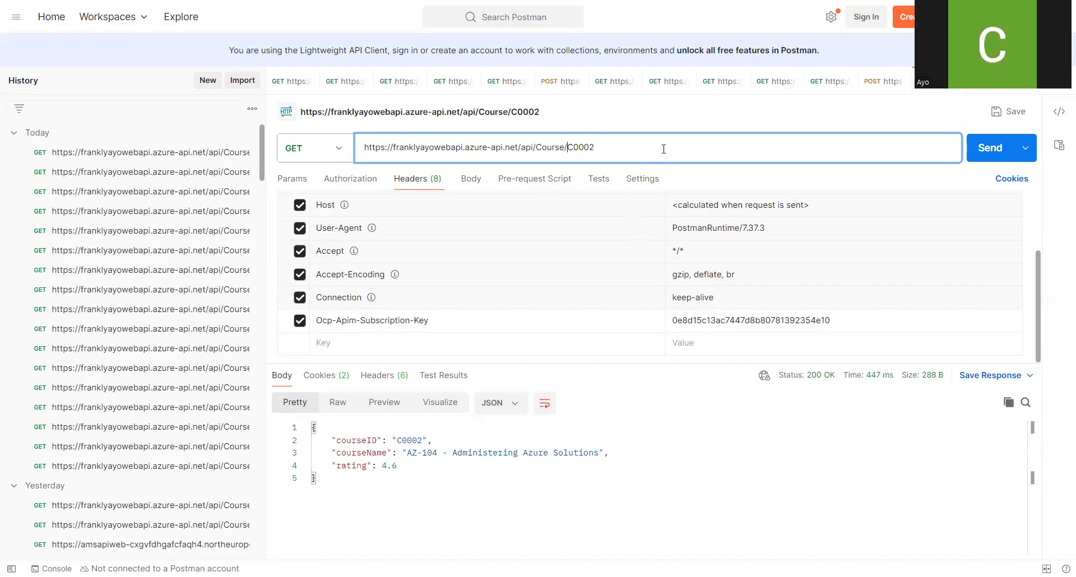
type("?")
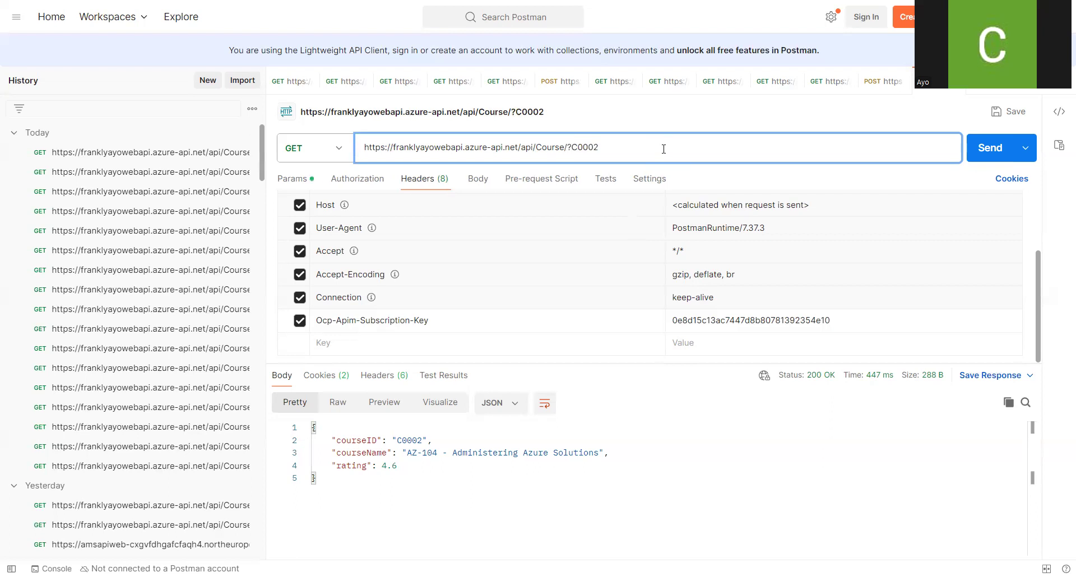
type("course")
type("ID")
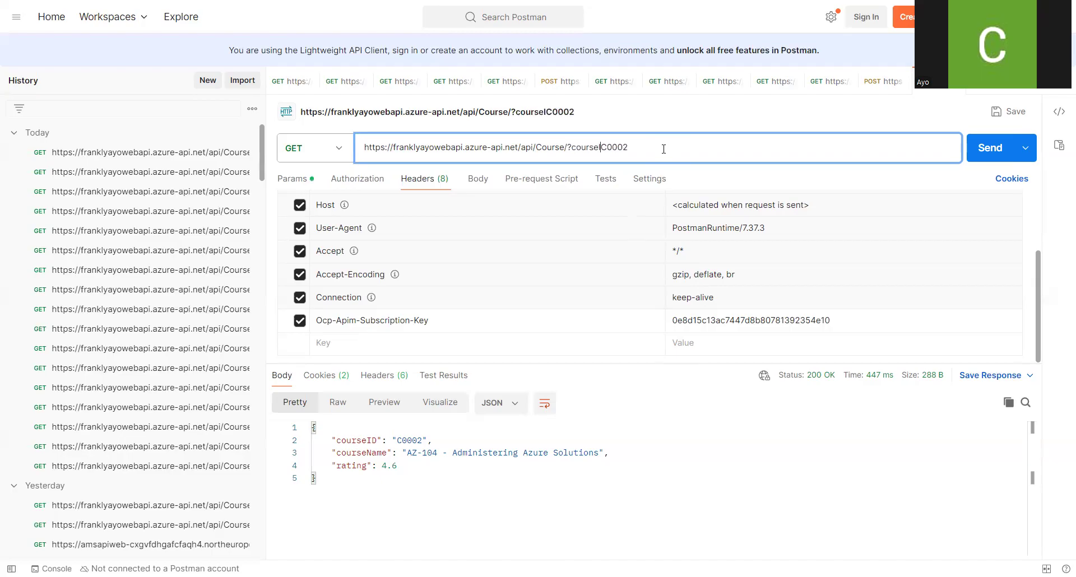
type("=")
left_click(990, 152)
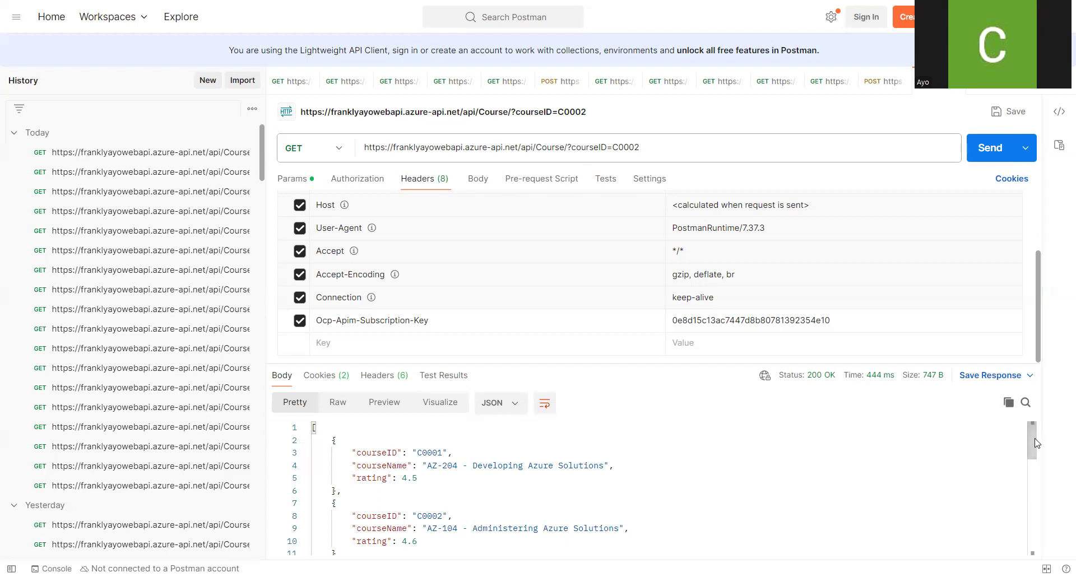
mouse_move(1032, 440)
left_mouse_down()
mouse_move(1038, 540)
mouse_move(1040, 431)
left_mouse_up()
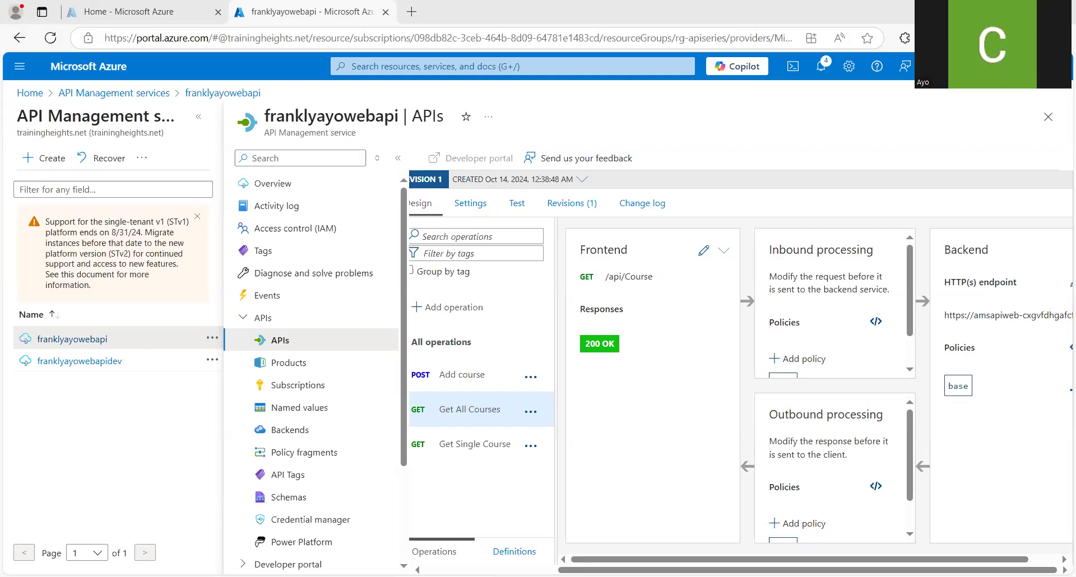
- Switch to the Azure portal and open the inbound policy code editor for the Get All Courses operation
left_click(703, 251)
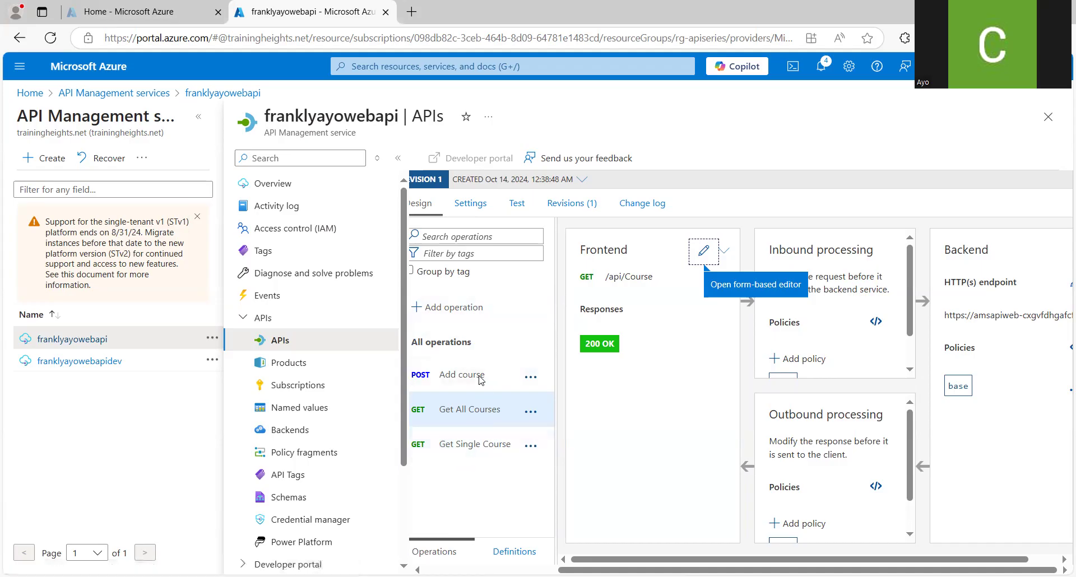
left_click(474, 414)
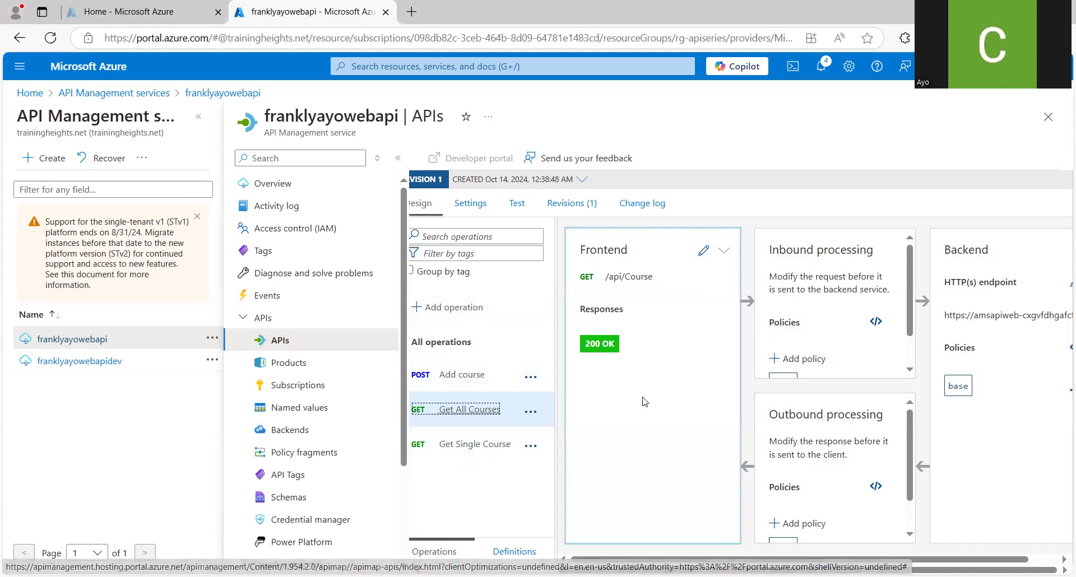
left_click(824, 360)
left_click(876, 323)
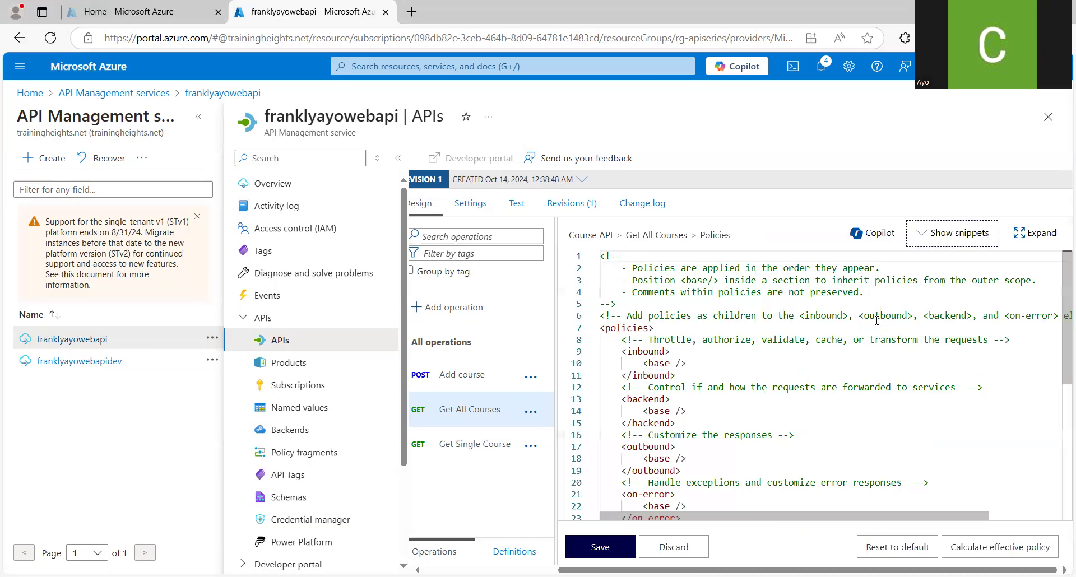
- Paste a set-variable policy reading courseID into "id" and a rewrite-uri policy returning "/api/Course/" plus that id directly under the opening inbound tag
left_click(691, 352)
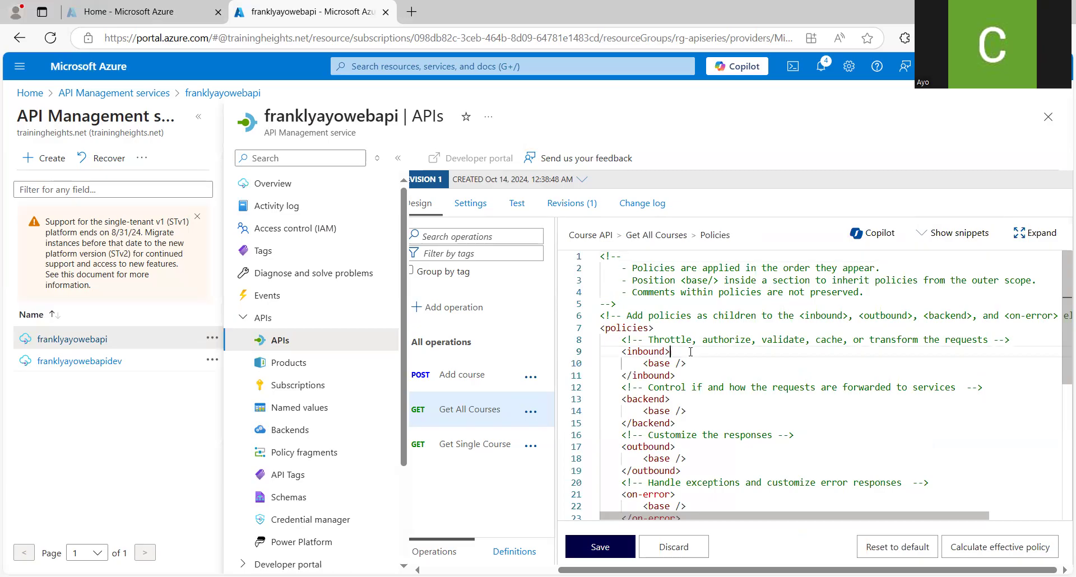
key("Return")
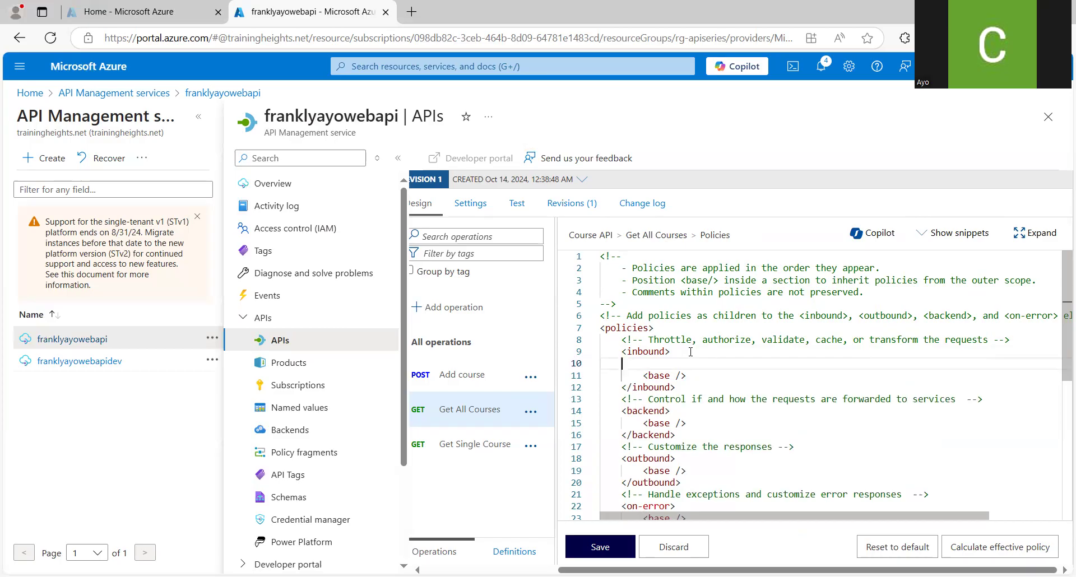
key("ctrl+v")
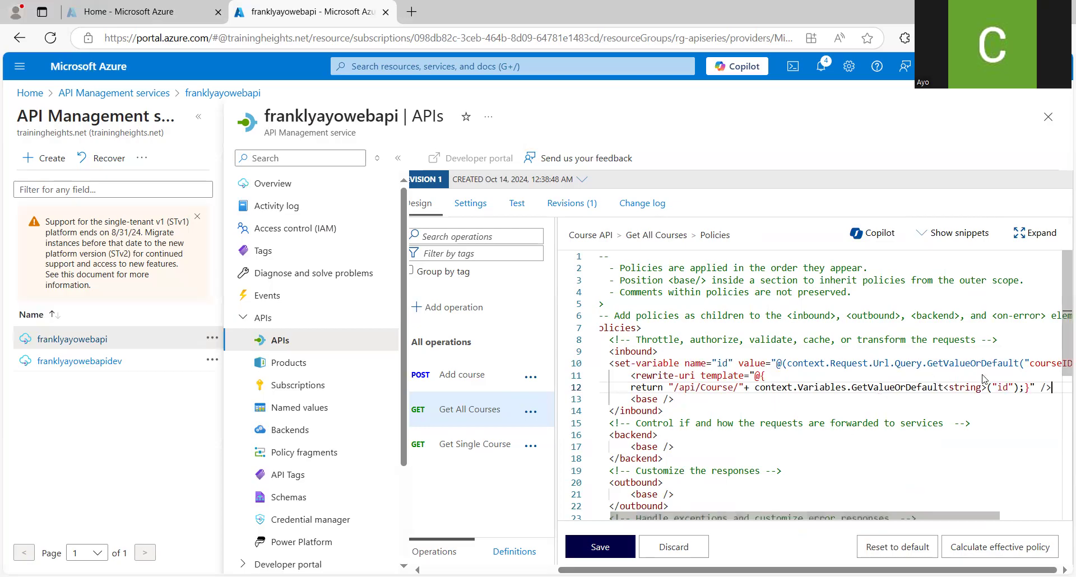
- Examine the set-variable line in the inbound section, including its query-parameter expression and closing tag
left_click(1030, 365)
key("Right")
key("Right")
key("Right")
key("Right")
key("Right")
key("Right")
key("Right")
key("Right")
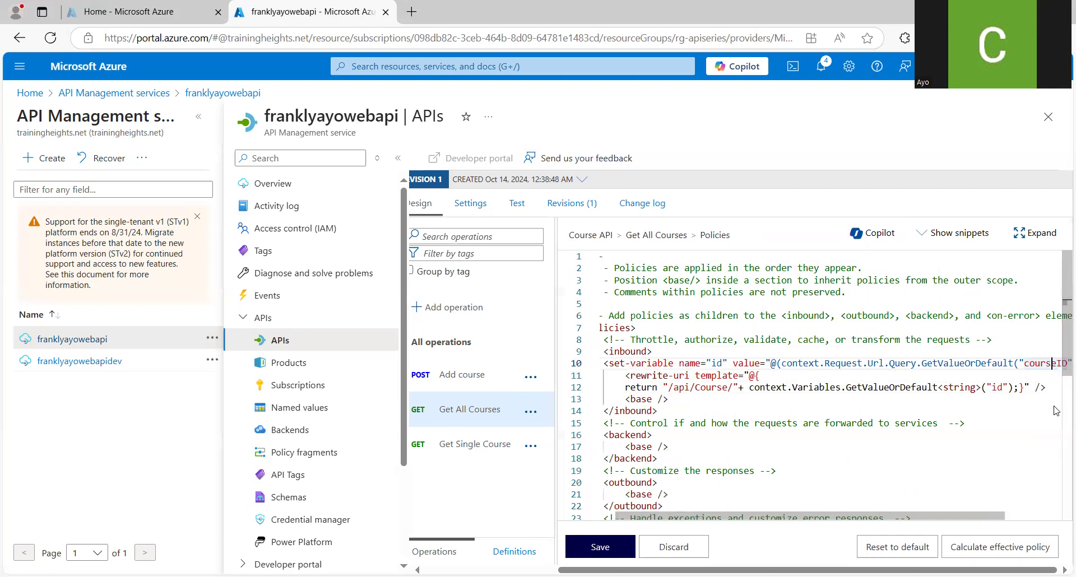
key("Right")
key("Right")
key("Right")
key("Right")
key("Right")
key("Right")
key("Right")
key("Right")
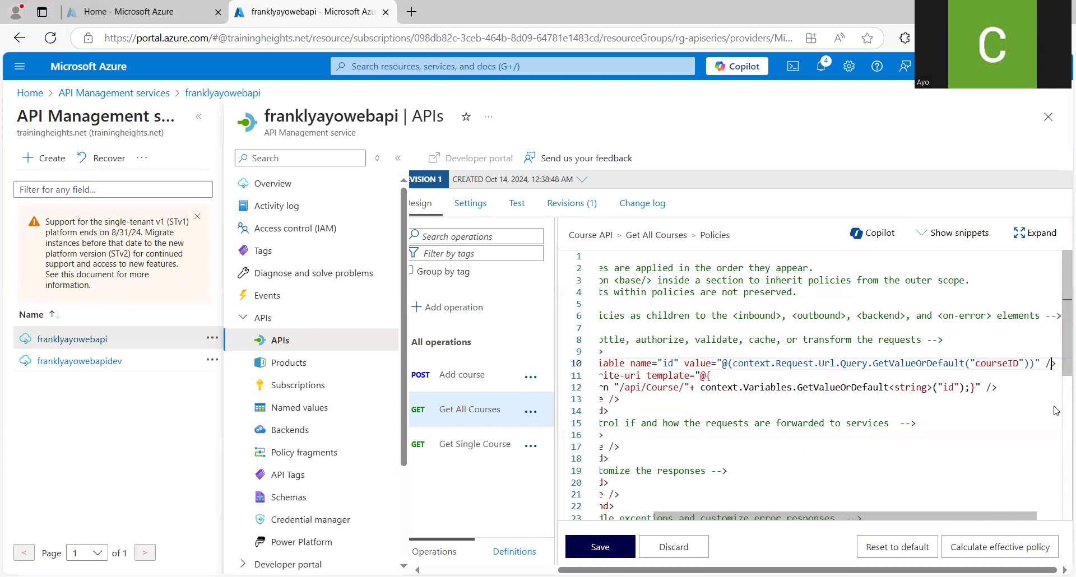
key("Right")
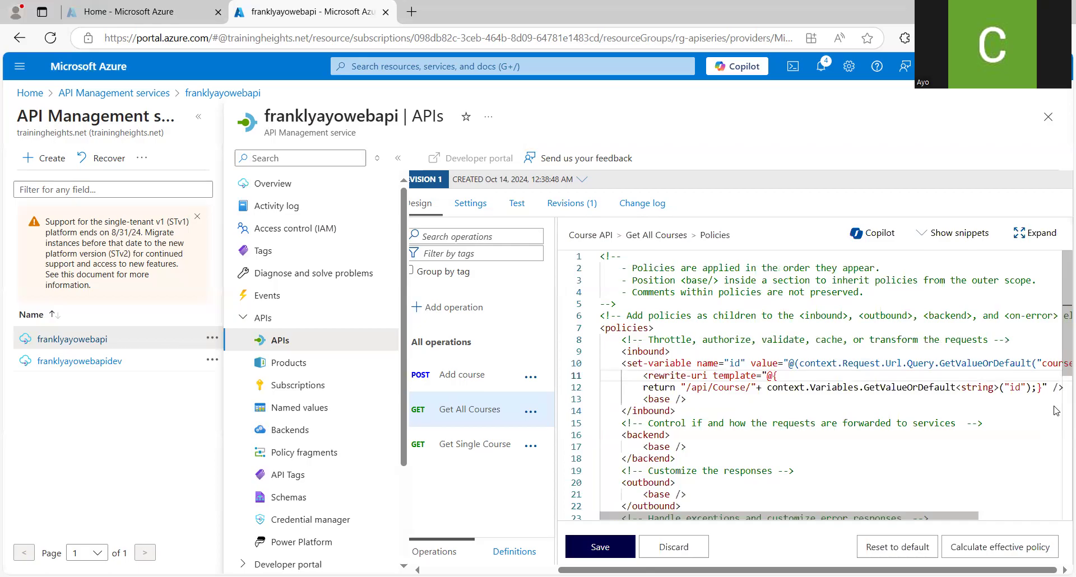
key("Left")
key("Left")
key("Left")
key("Left")
key("Left")
key("Left")
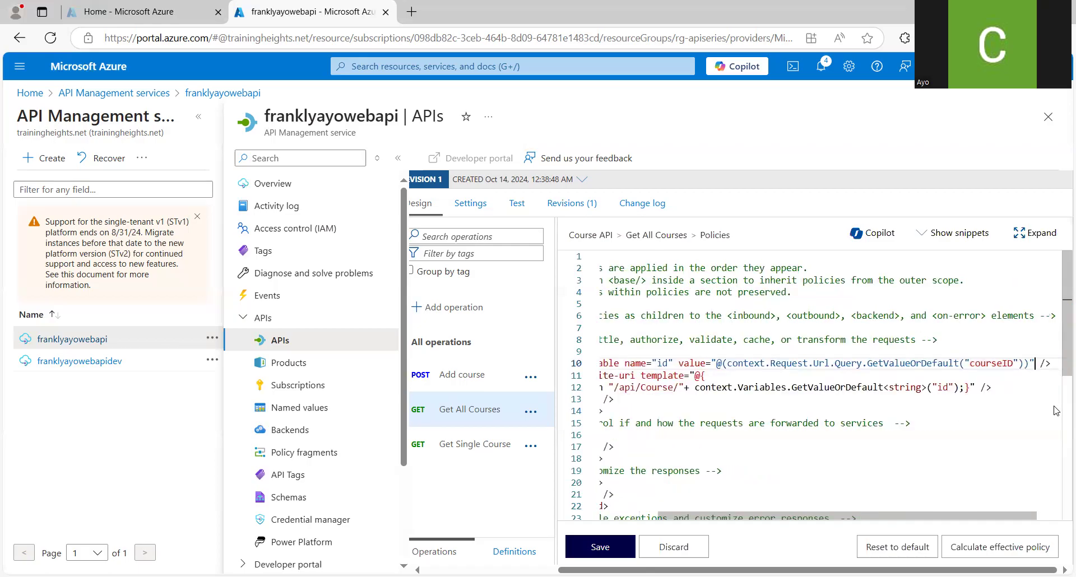
key("Left")
key("Left")
key("Left")
key("Left")
key("Right")
key("Right")
key("Right")
key("Right")
key("Right")
key("Right")
key("Right")
key("Right")
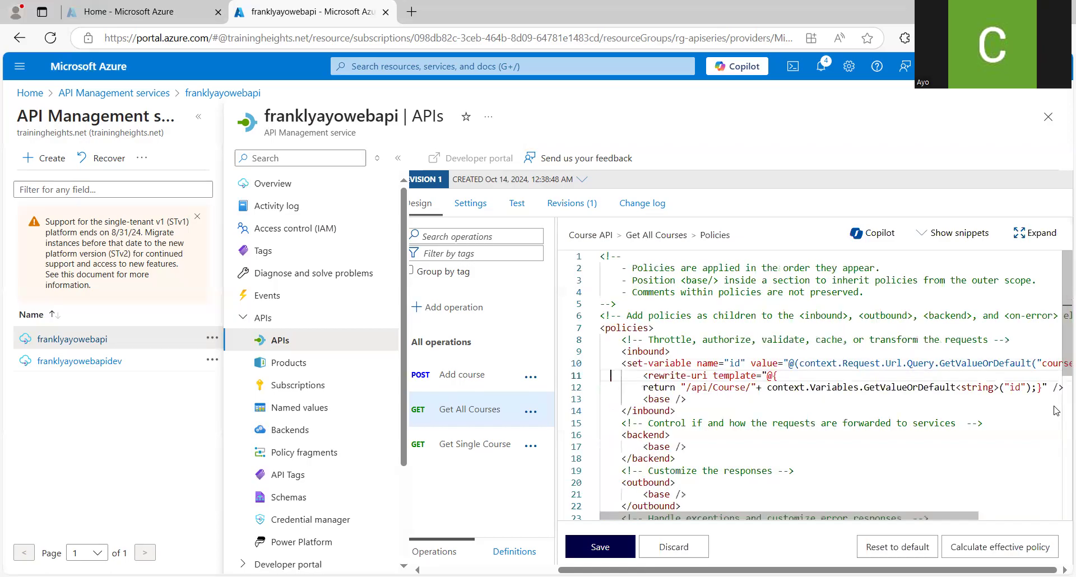
key("Right")
key("Right")
- Examine the return expression of the rewrite-uri template through to the base element
key("Down")
key("ctrl+Right")
key("ctrl+Right")
key("ctrl+Right")
key("ctrl+Right")
key("ctrl+Right")
key("Right")
key("Right")
key("Right")
key("Right")
key("Right")
key("Right")
key("Right")
key("Right")
key("Right")
key("Right")
key("Right")
key("Right")
key("Right")
key("Right")
key("Right")
key("Right")
key("Right")
key("Right")
key("Right")
key("Right")
key("Right")
key("Right")
key("Right")
key("Right")
key("Right")
key("Right")
key("Right")
key("Right")
key("Right")
key("Right")
key("Right")
key("Right")
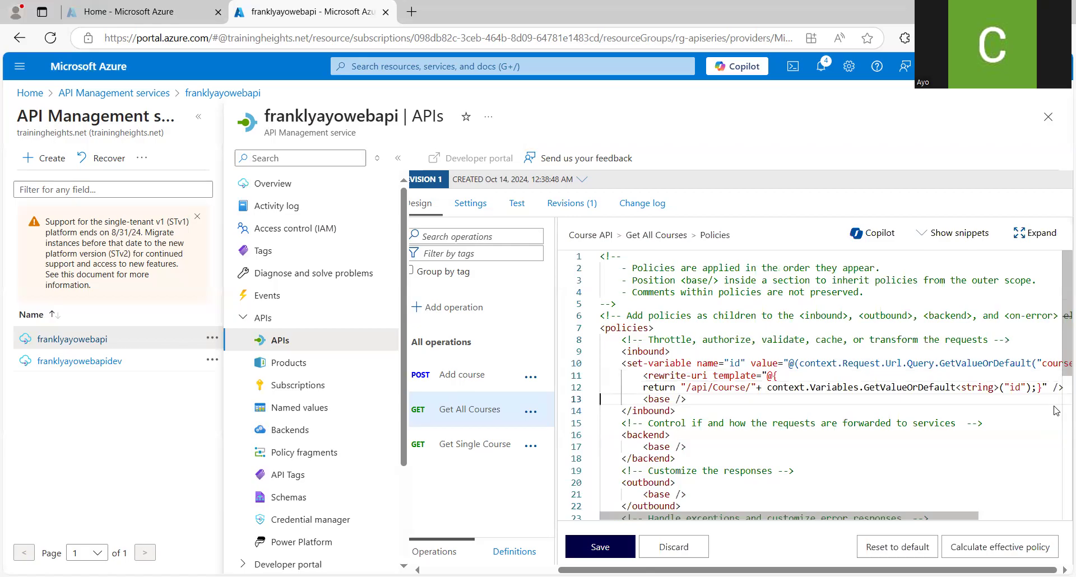
key("Home")
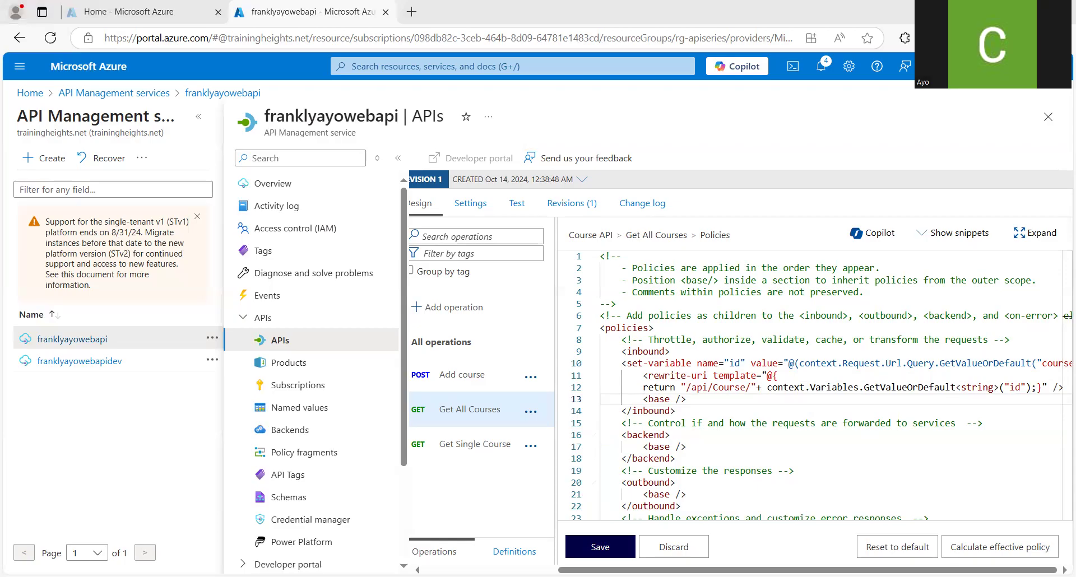
- Save the edited policies of the Get All Courses operation
left_click(518, 472)
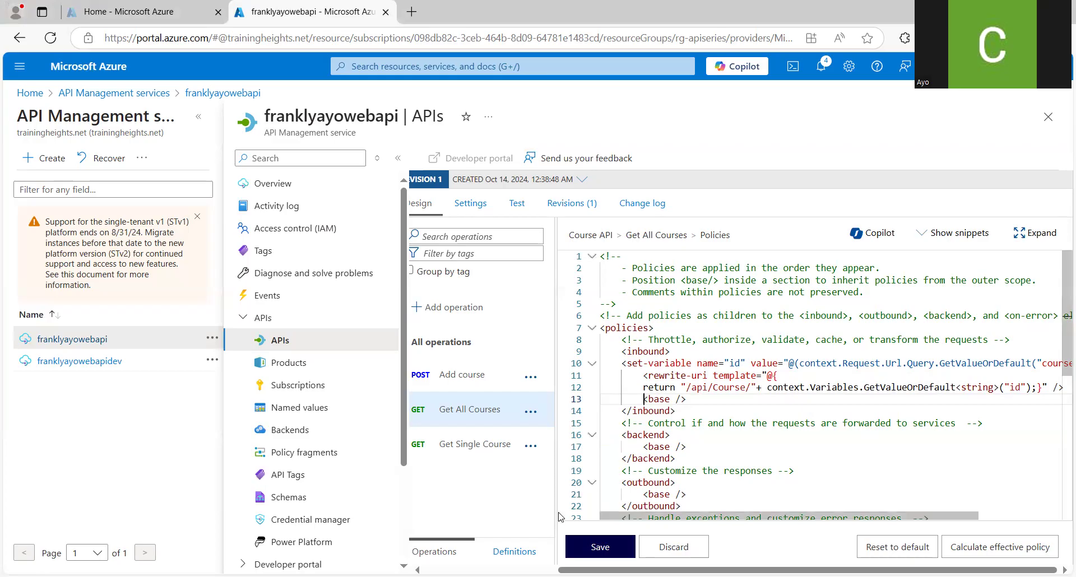
key("ctrl+s")
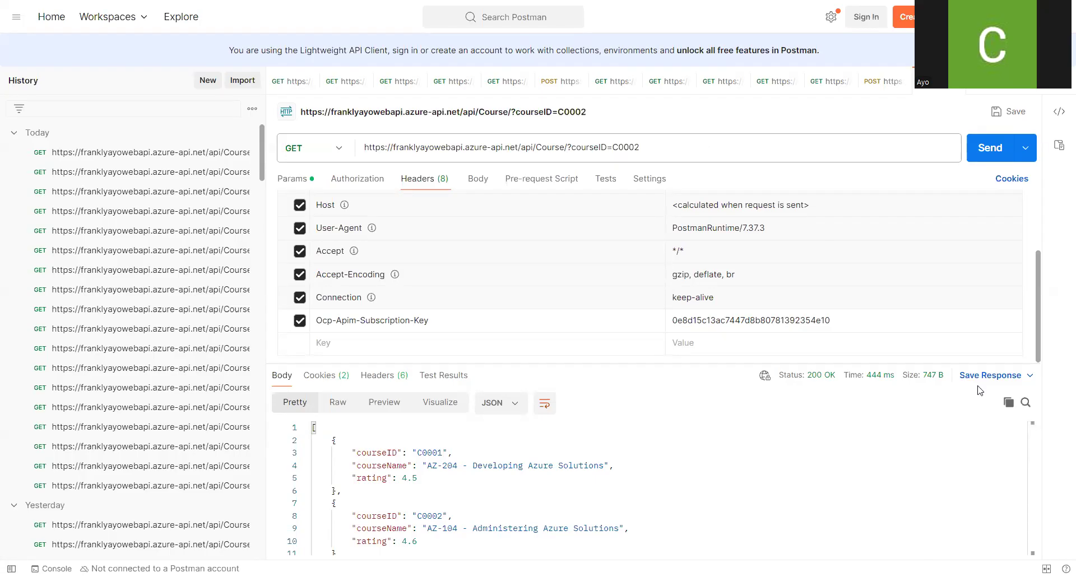
- Switch to Postman, set the courseID query value in the request URL to C0003, and send the request
left_click_drag(1031, 439, 1032, 459)
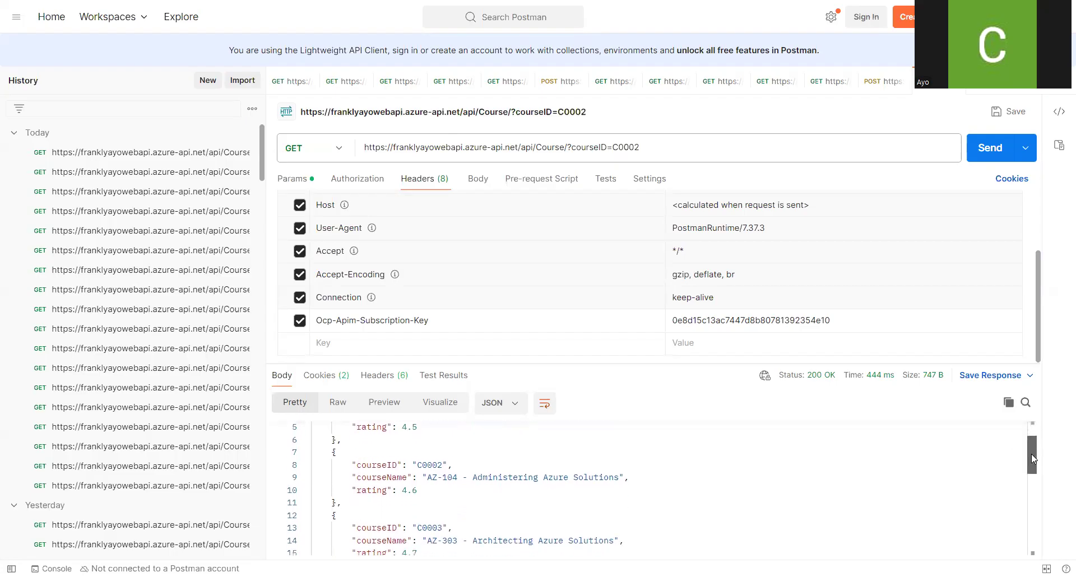
left_click(755, 152)
key("BackSpace")
type("3")
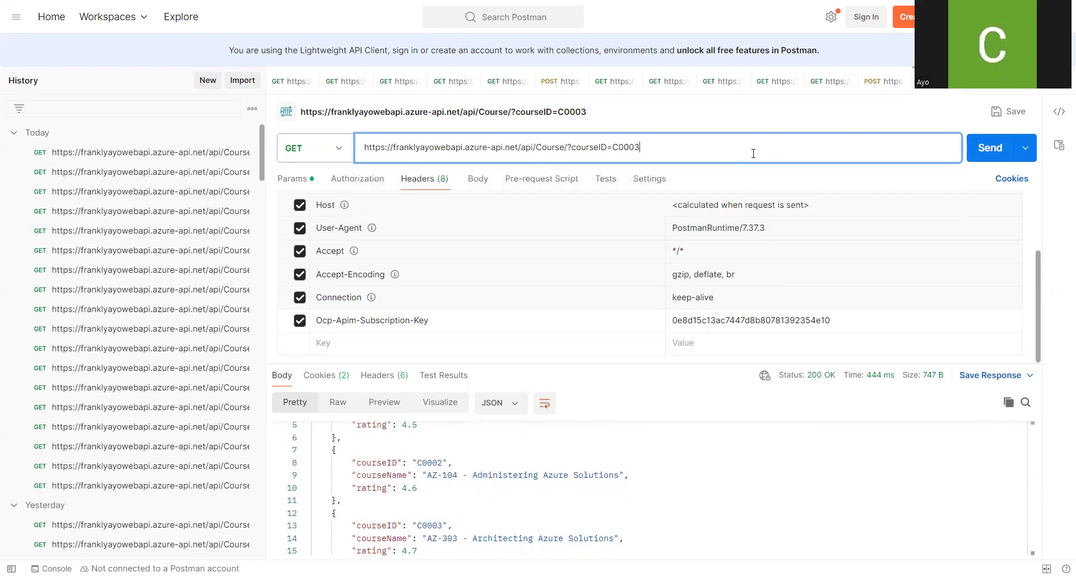
left_click(986, 148)
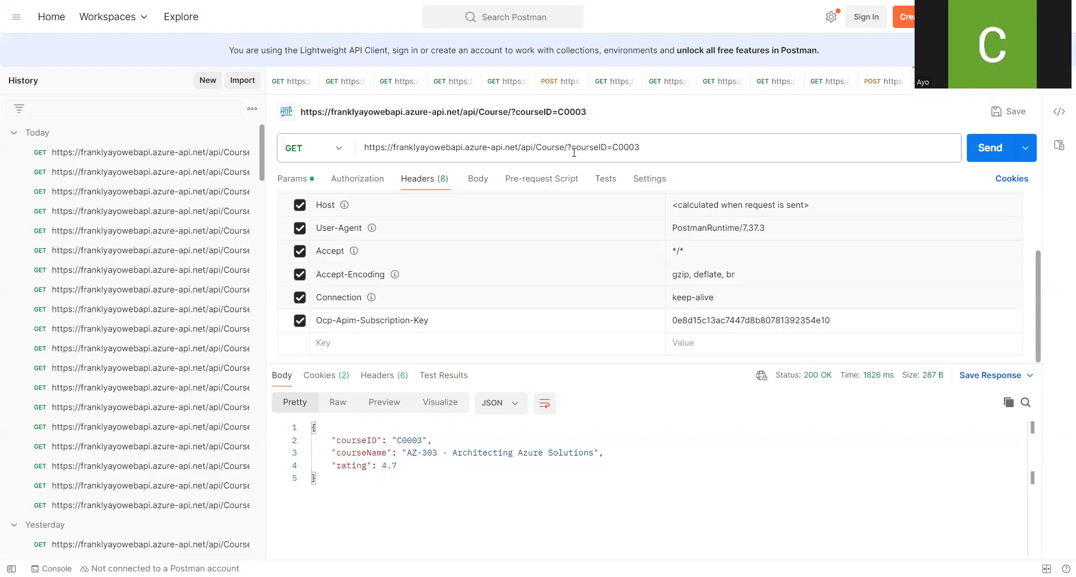
- Replace the query string in the request URL with the path segment C0002 after /api/Course/, and send the request
left_click(651, 151)
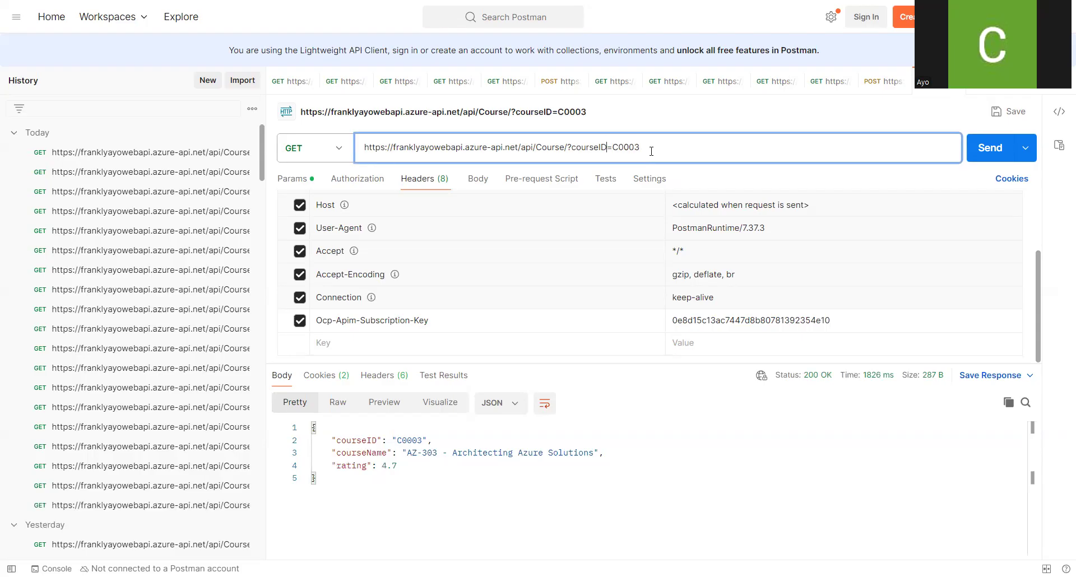
key("BackSpace")
key("BackSpace")
key("BackSpace")
key("BackSpace")
key("BackSpace")
key("BackSpace")
key("BackSpace")
key("BackSpace")
key("BackSpace")
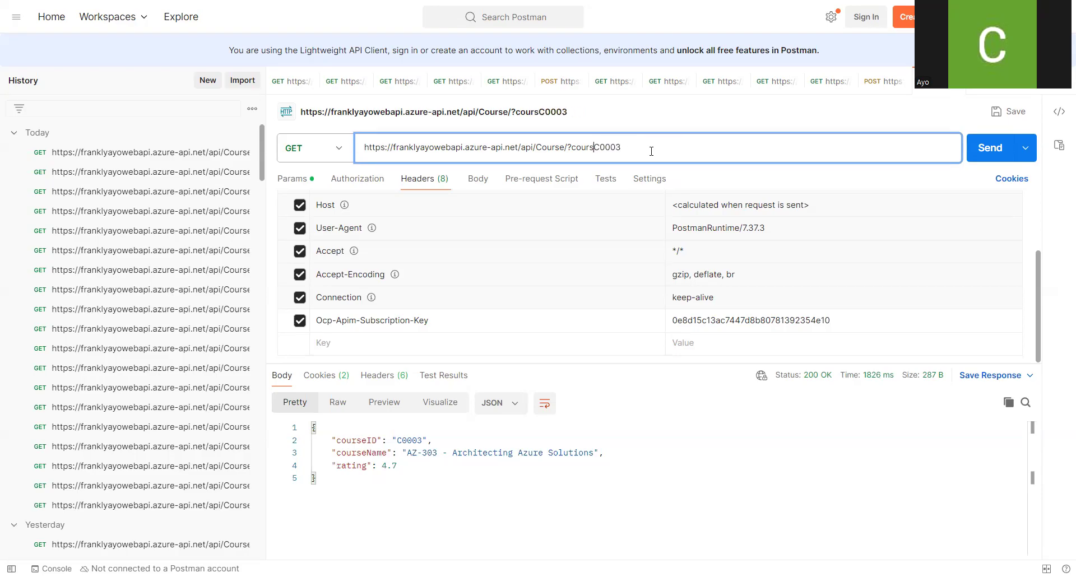
key("BackSpace")
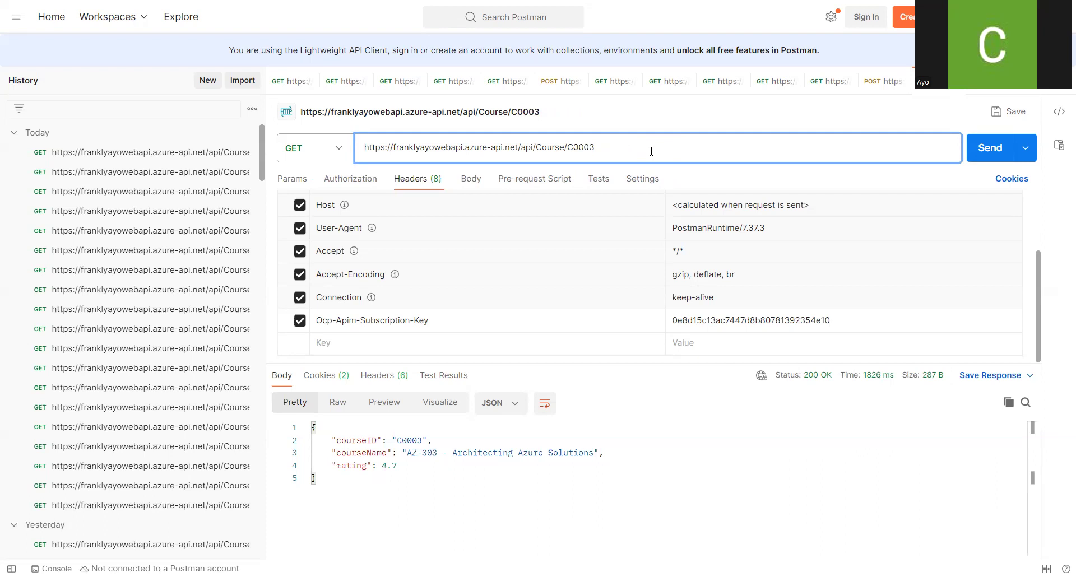
key("BackSpace")
type("2")
left_click(978, 153)
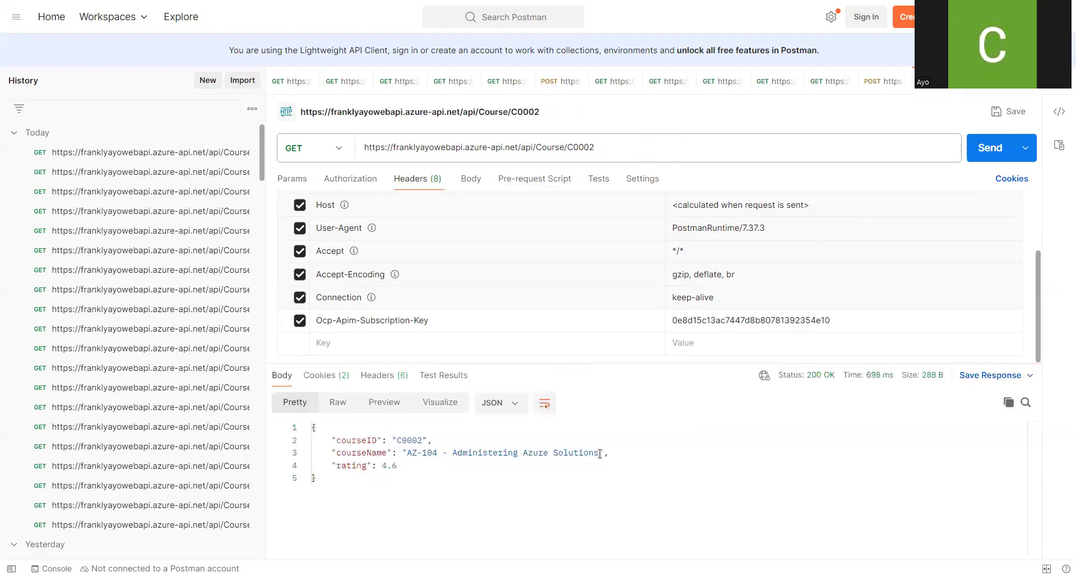